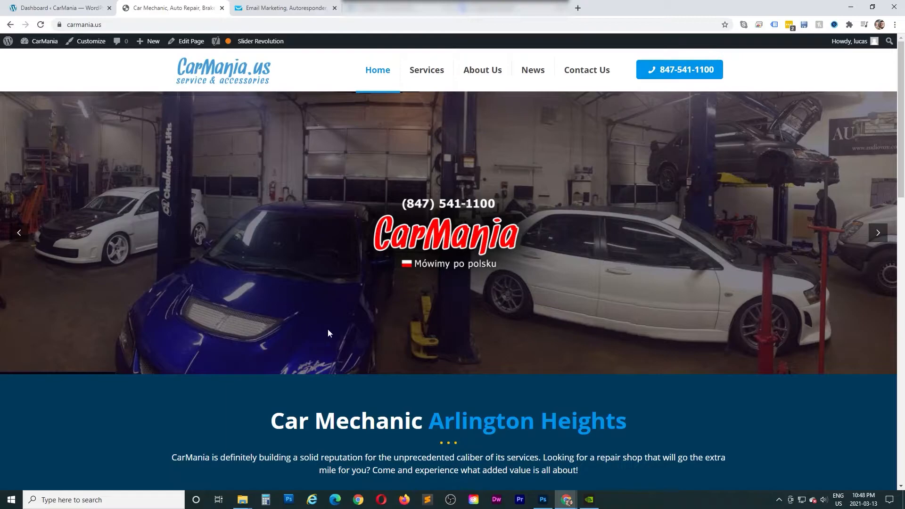
# View the website's Contact Us page, and create a contact list named newsletter_carmiania in GetResponse.
pyautogui.click(598, 71)
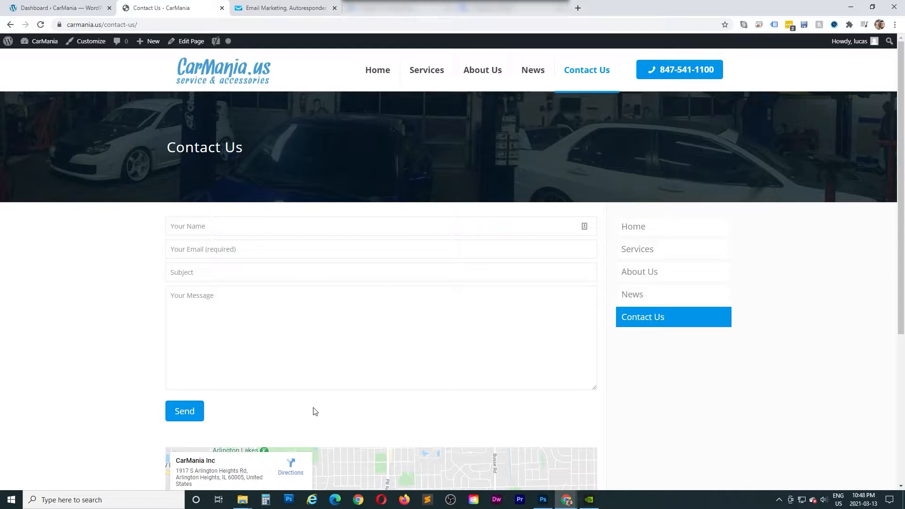
pyautogui.click(285, 10)
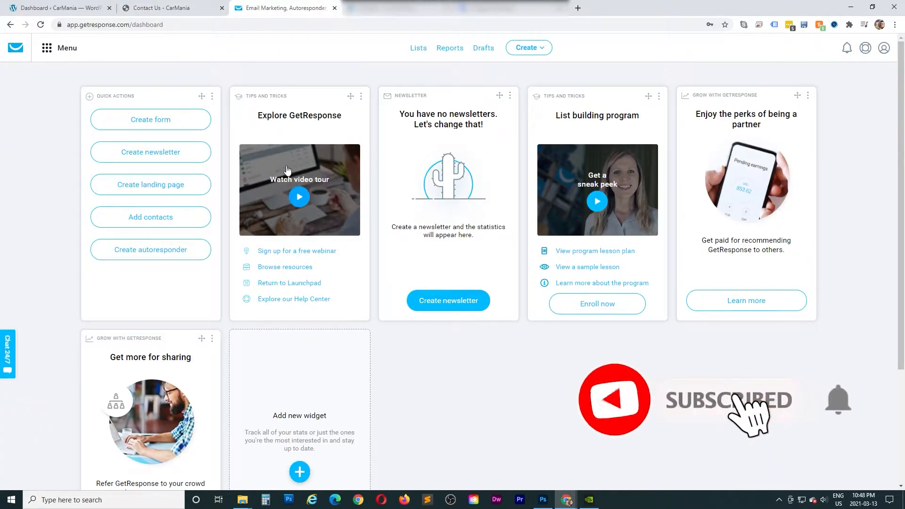
pyautogui.click(419, 49)
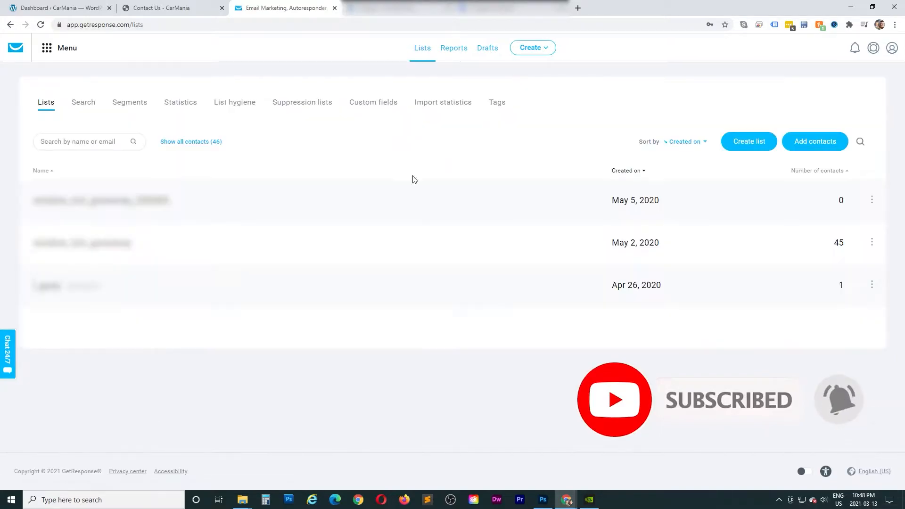
pyautogui.click(749, 146)
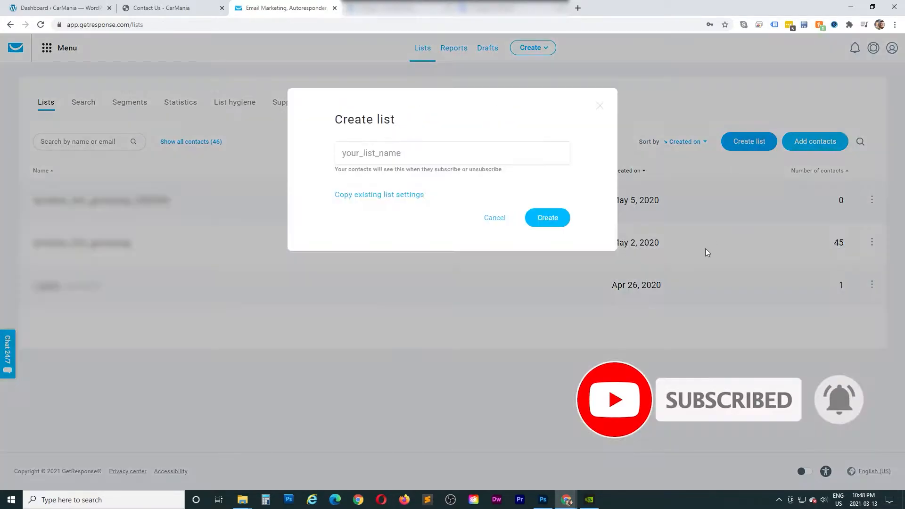
pyautogui.click(347, 153)
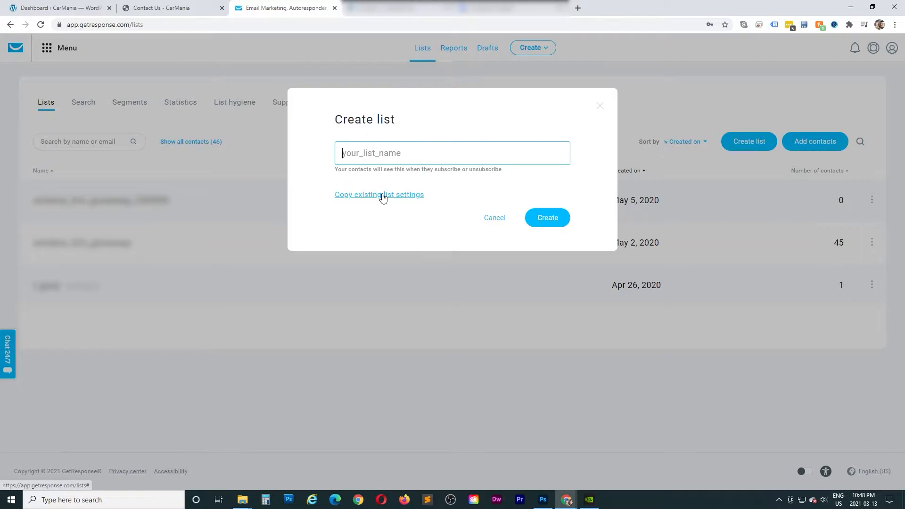
pyautogui.write('newsletter_carmiania')
pyautogui.click(554, 221)
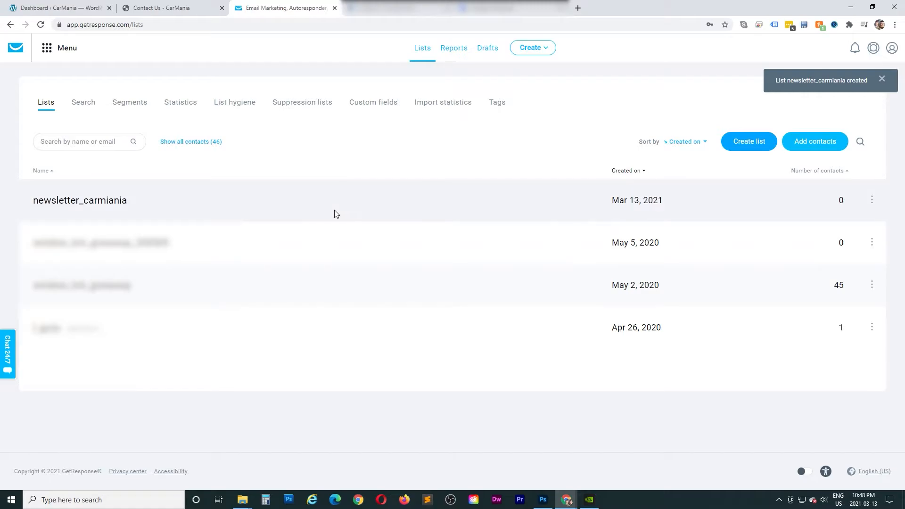
# Switch to the site's WordPress dashboard and search for new plugins with the keyword "getresponse".
pyautogui.click(203, 11)
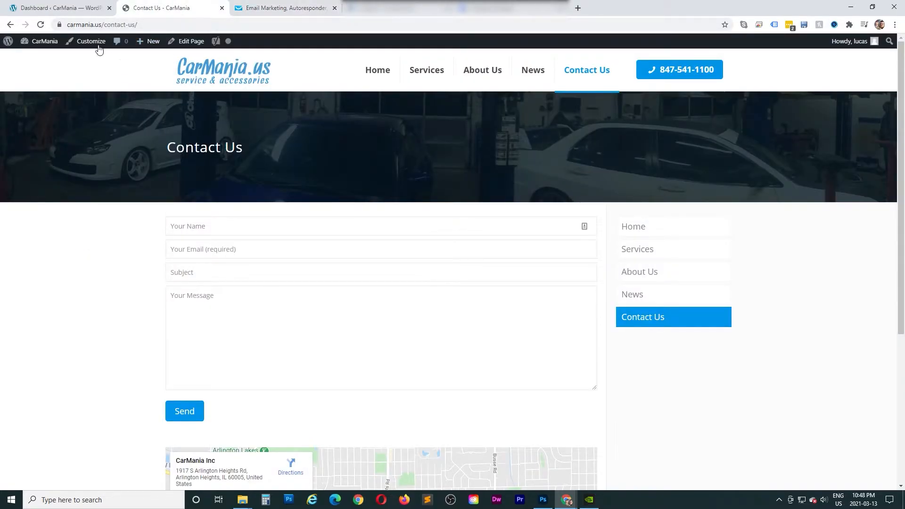
pyautogui.click(71, 8)
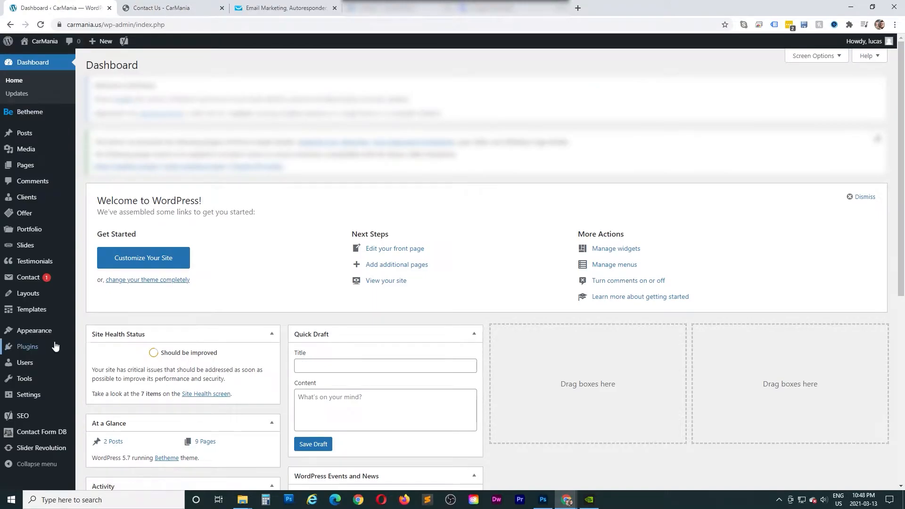
pyautogui.click(29, 351)
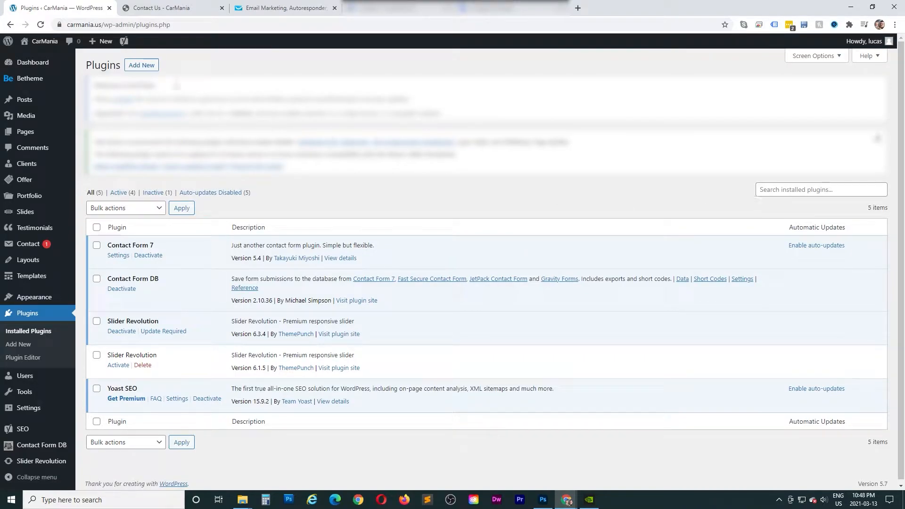
pyautogui.click(142, 65)
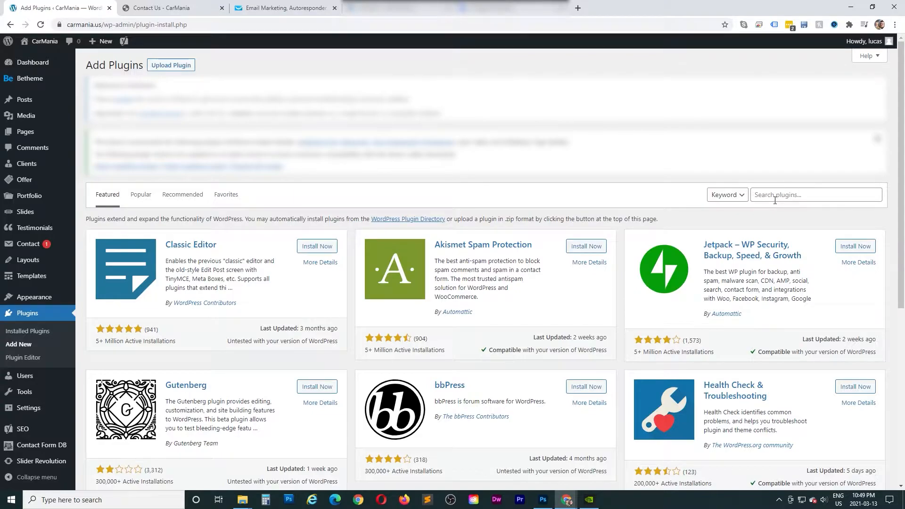
pyautogui.click(774, 200)
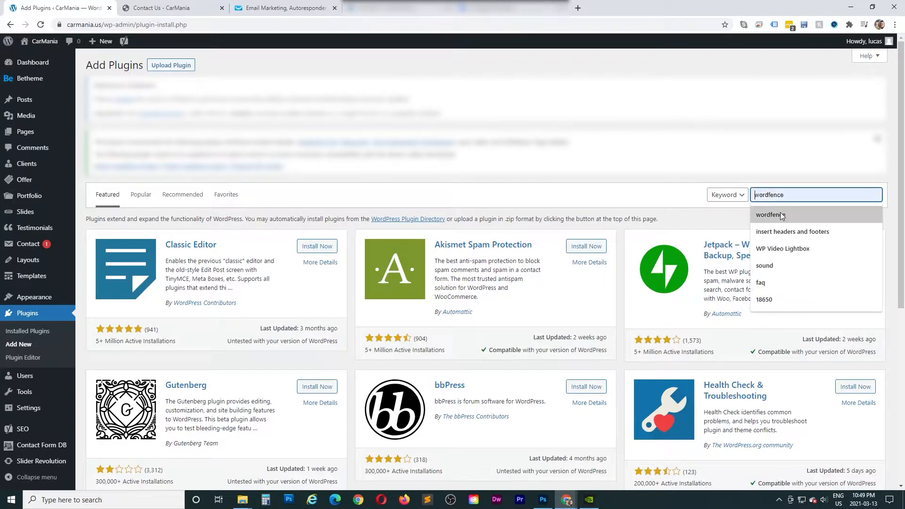
pyautogui.write('ge')
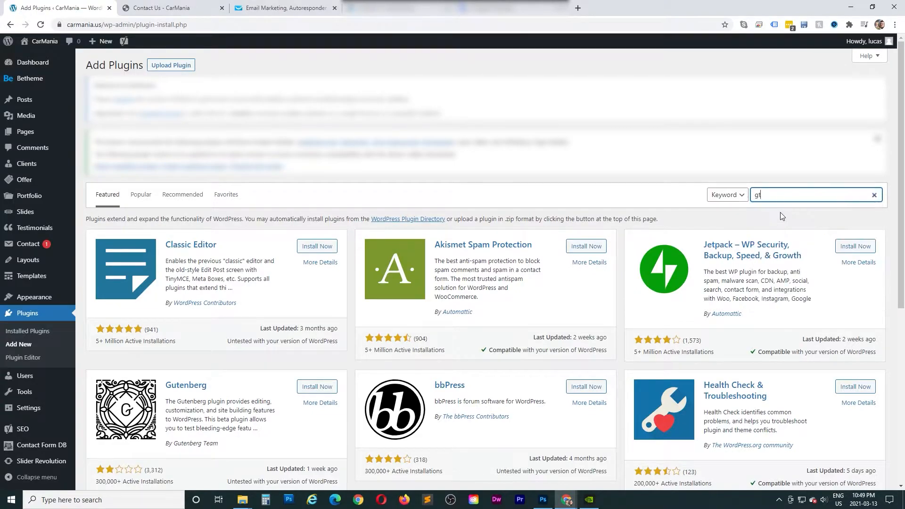
pyautogui.write('tresponse')
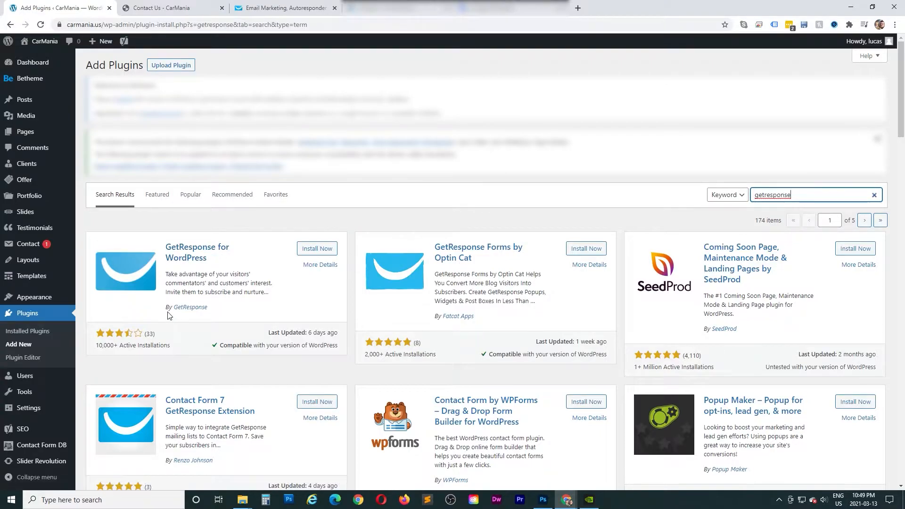
# Install and activate the GetResponse for WordPress plugin, and open its account settings.
pyautogui.click(314, 249)
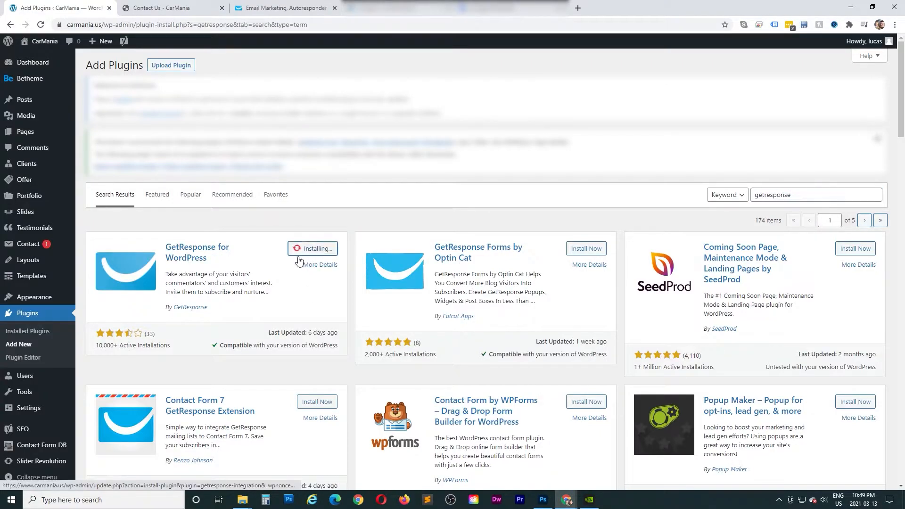
pyautogui.click(328, 250)
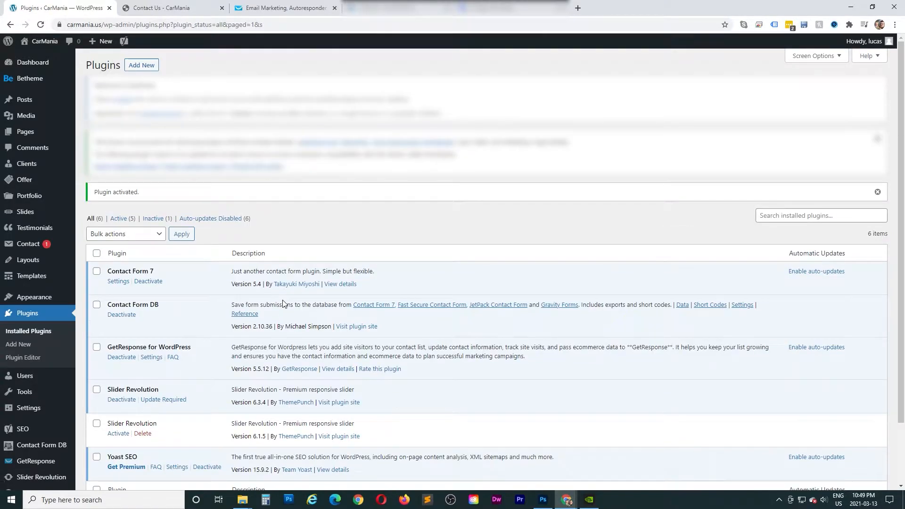
pyautogui.click(43, 460)
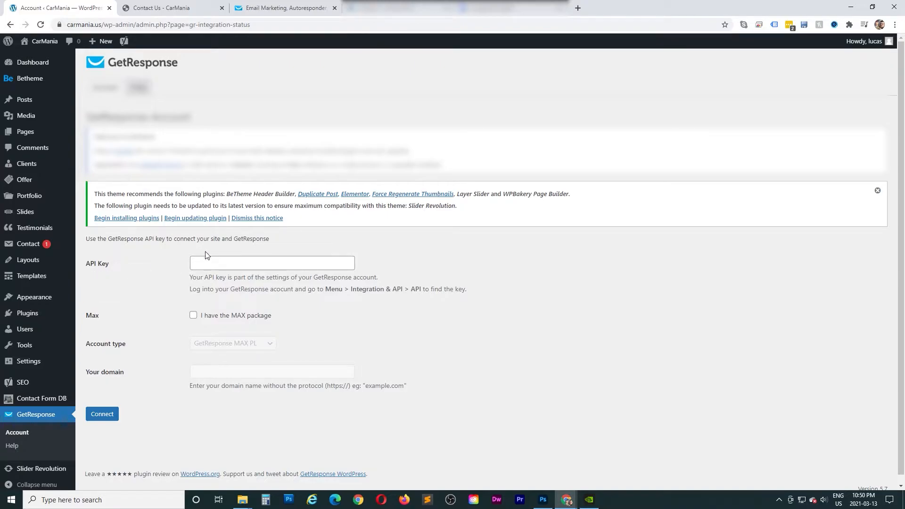
# Switch to GetResponse and generate an API key named newsletter_carmania under Integrations and API.
pyautogui.click(276, 11)
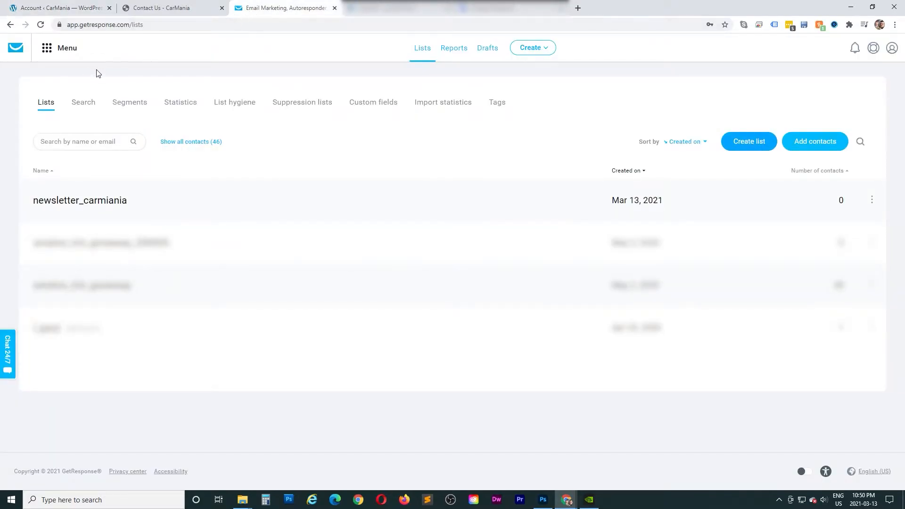
pyautogui.click(47, 48)
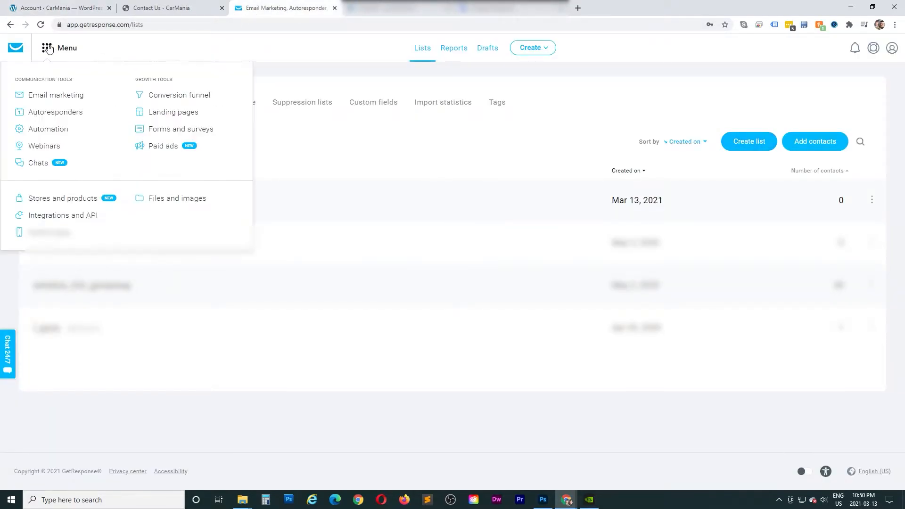
pyautogui.click(65, 216)
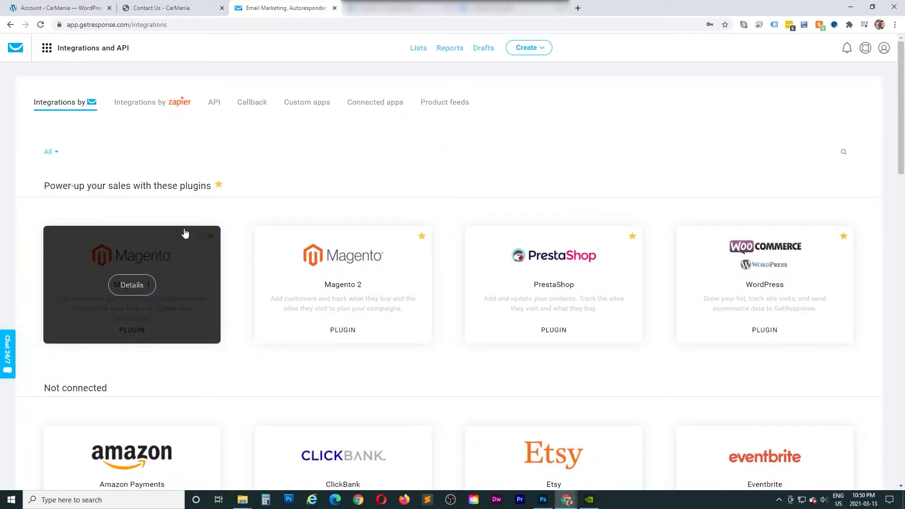
pyautogui.click(216, 105)
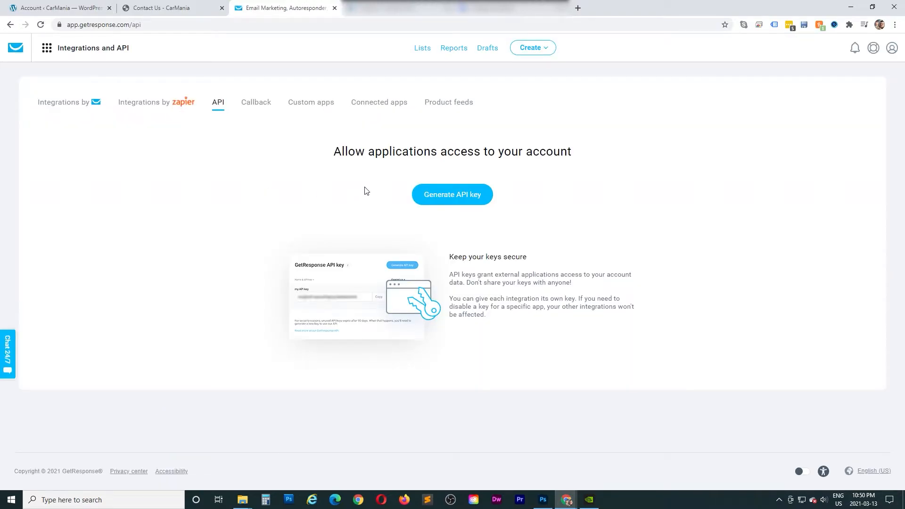
pyautogui.click(443, 196)
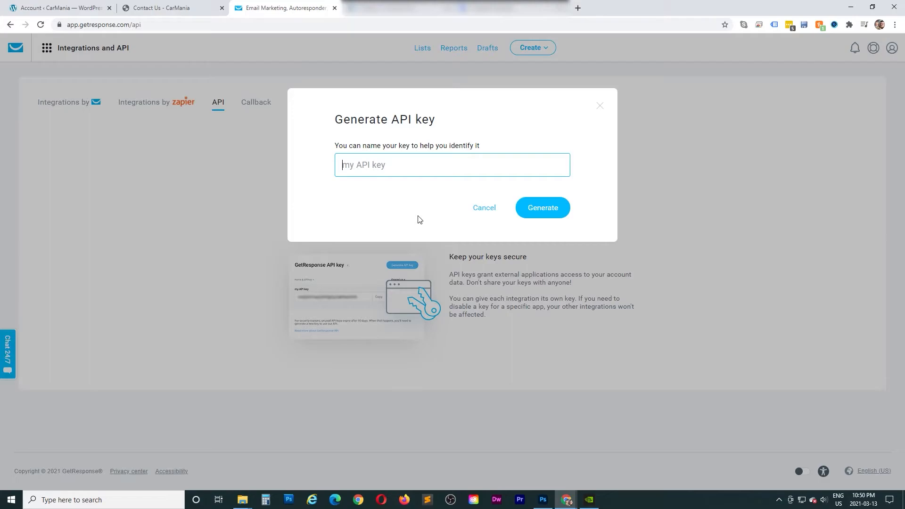
pyautogui.write('newsletter_carma')
pyautogui.write('nia')
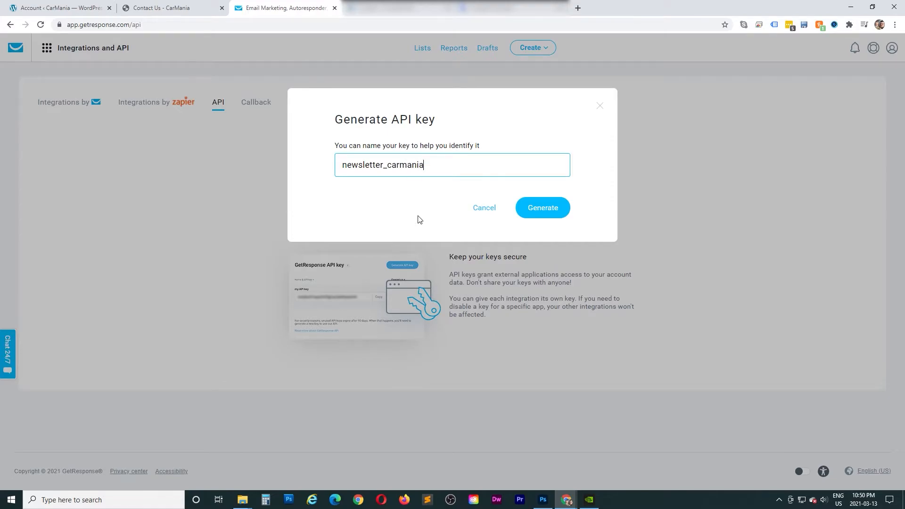
pyautogui.click(546, 210)
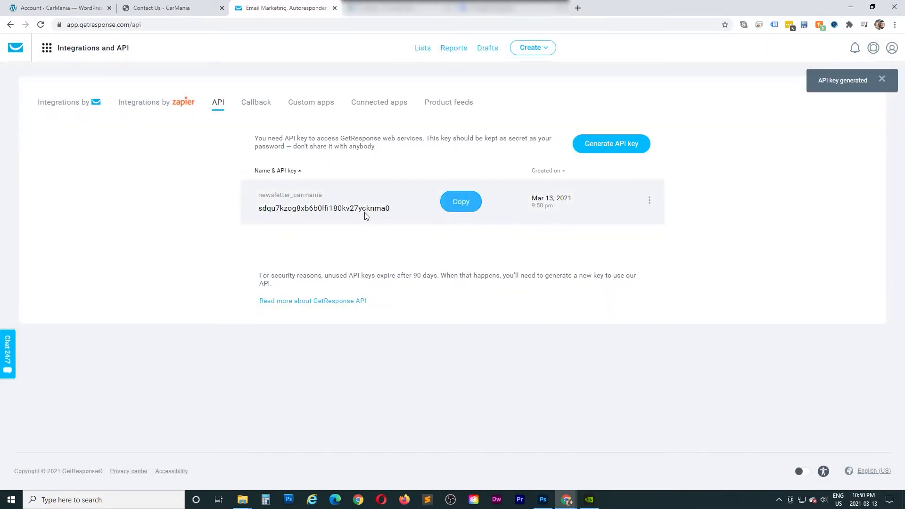
# Copy the generated API key into the WordPress plugin's API Key field and connect the GetResponse account.
pyautogui.click(466, 204)
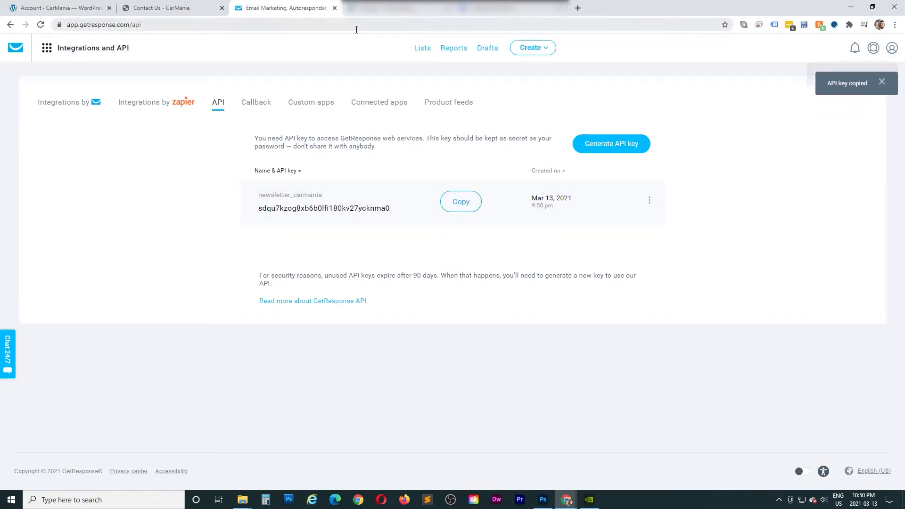
pyautogui.click(70, 10)
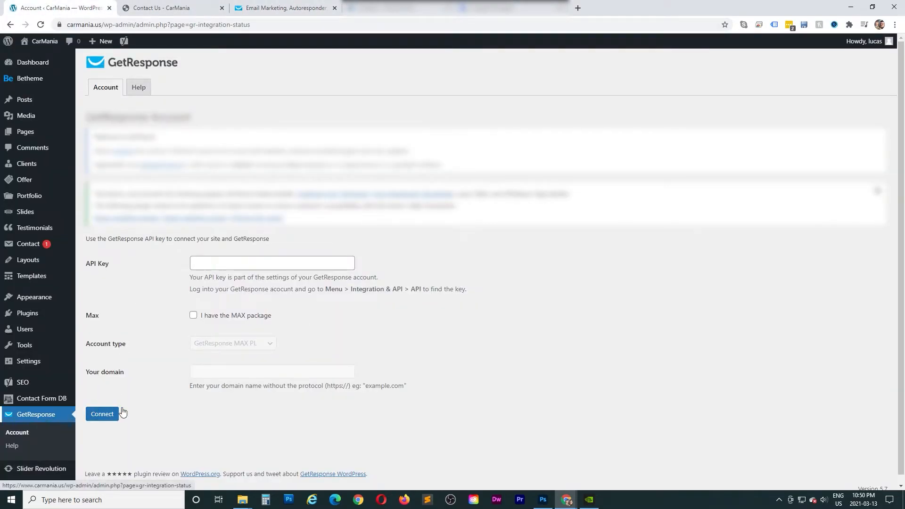
pyautogui.click(289, 265)
pyautogui.hotkey('ctrl', 'v')
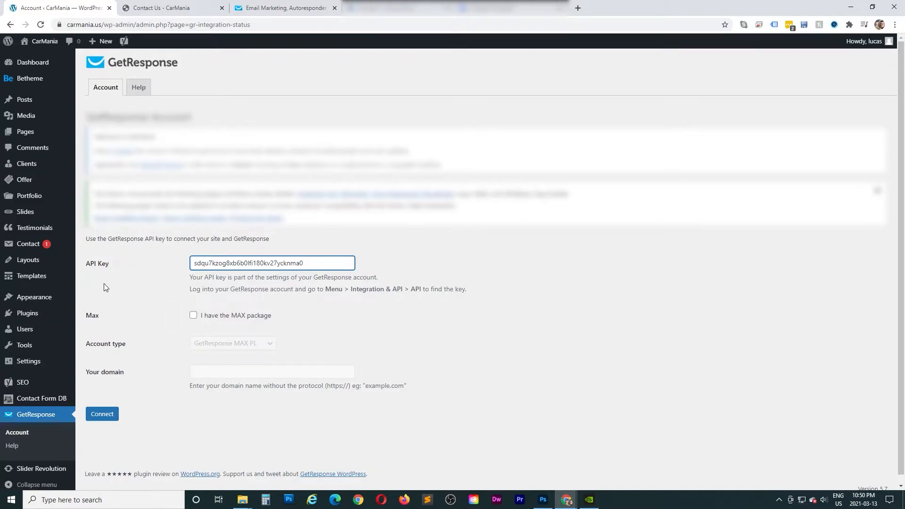
pyautogui.click(116, 415)
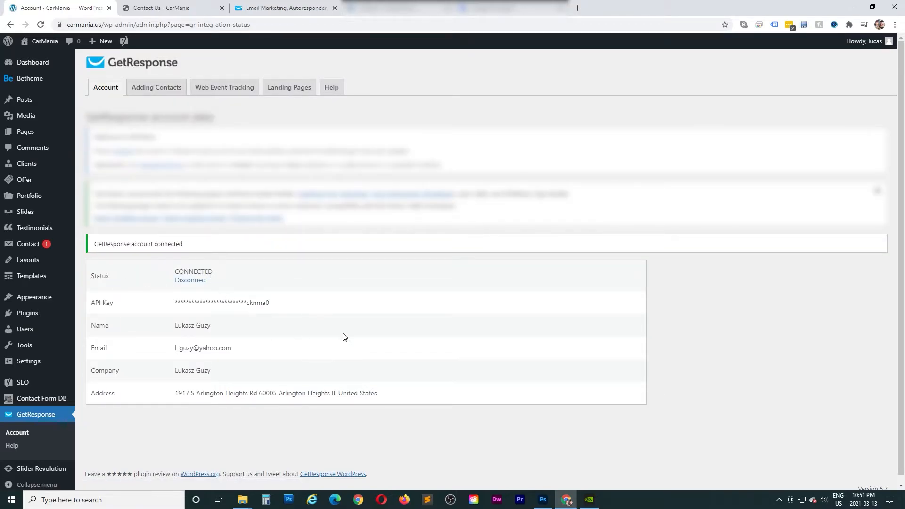
# Enable adding contacts via Contact Form 7 with newsletter_carmiania as the contact list, and save the changes.
pyautogui.click(151, 89)
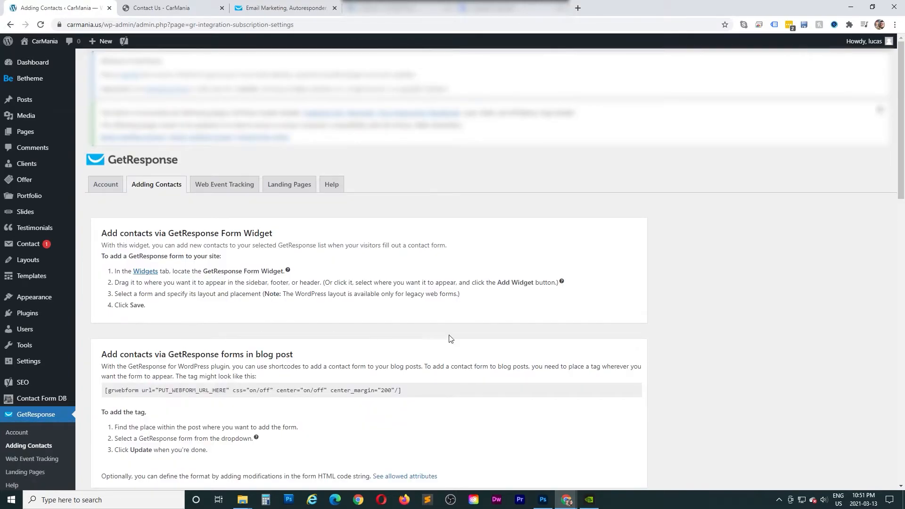
pyautogui.scroll(-4, 679, 305)
pyautogui.scroll(-9, 673, 302)
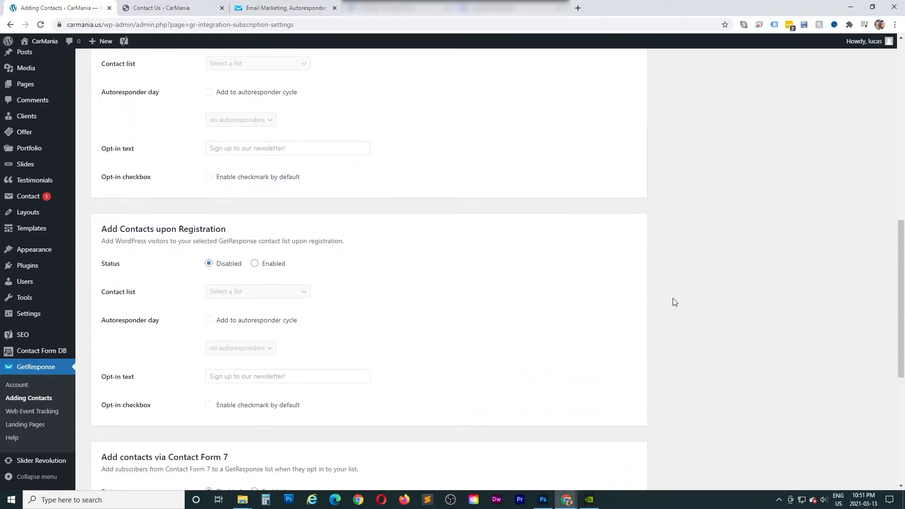
pyautogui.scroll(-5, 674, 301)
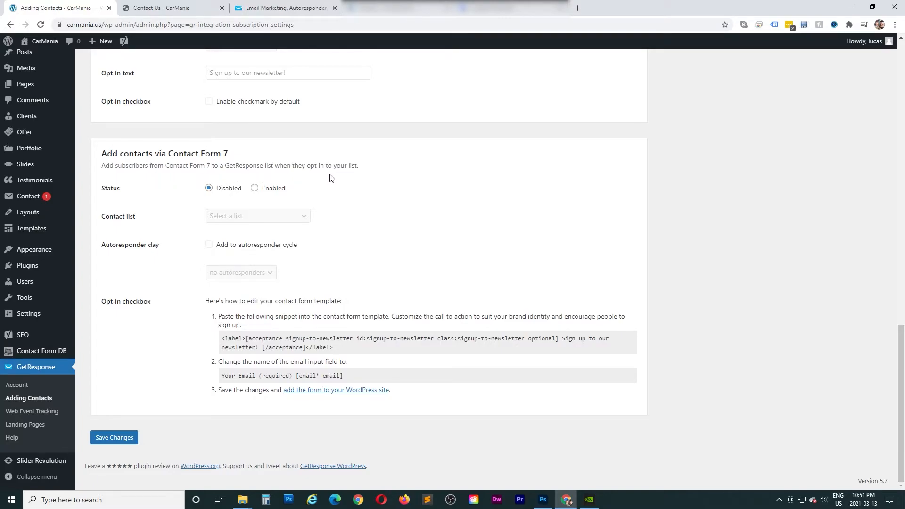
pyautogui.click(255, 188)
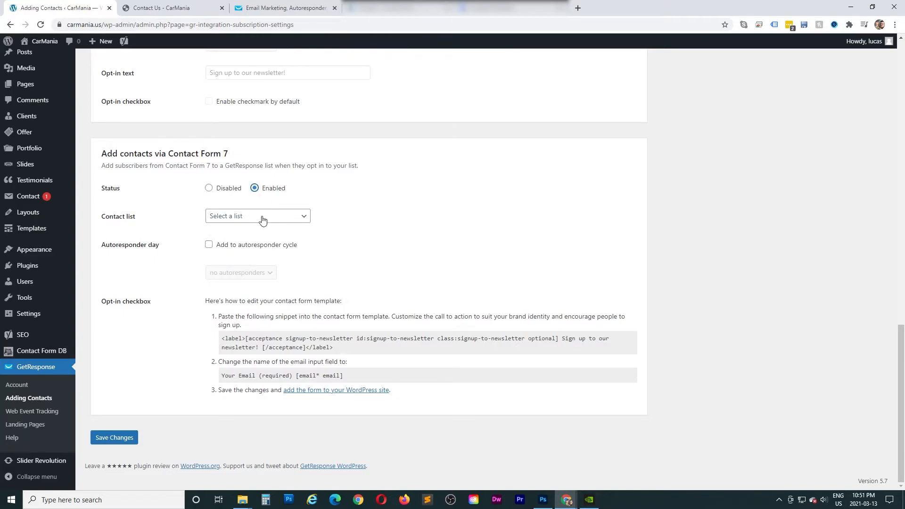
pyautogui.click(243, 216)
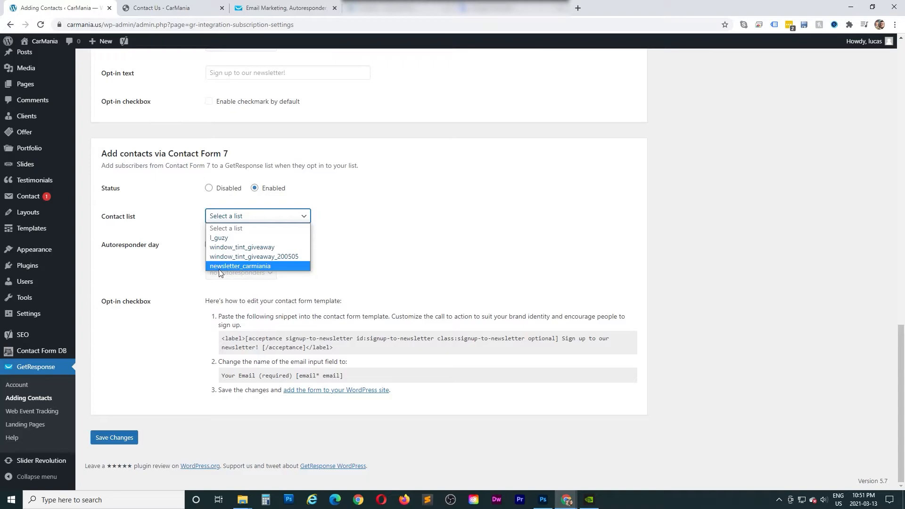
pyautogui.click(243, 266)
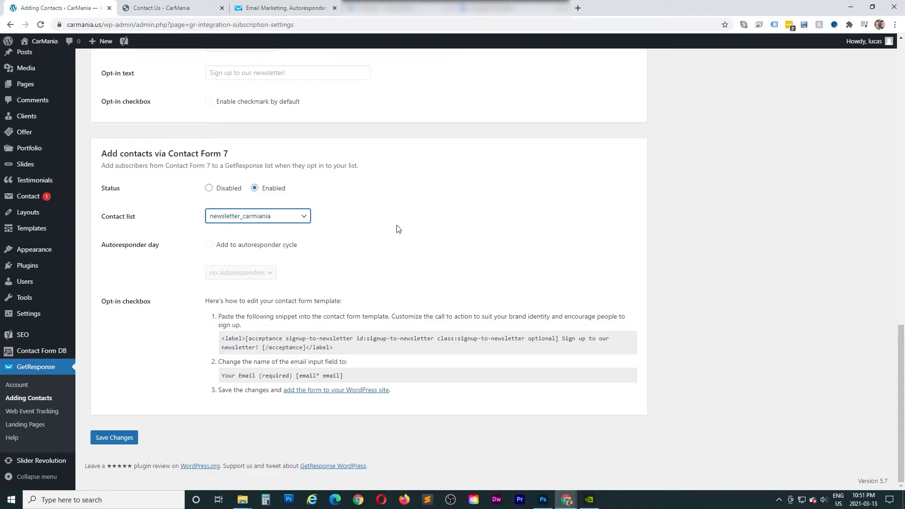
pyautogui.click(118, 437)
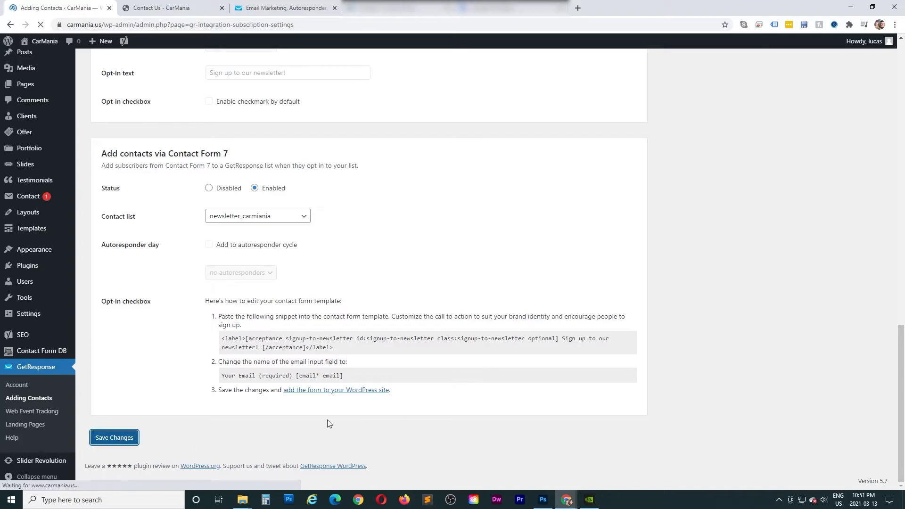
pyautogui.scroll(-15, 649, 350)
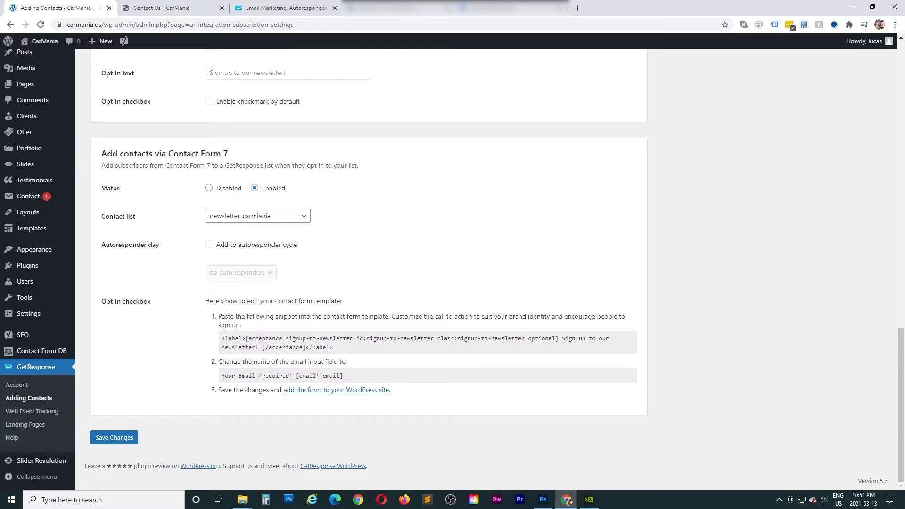
# Copy the newsletter opt-in checkbox snippet from the Contact Form 7 instructions and review the required email field tag.
pyautogui.moveTo(335, 351); pyautogui.dragTo(230, 338)
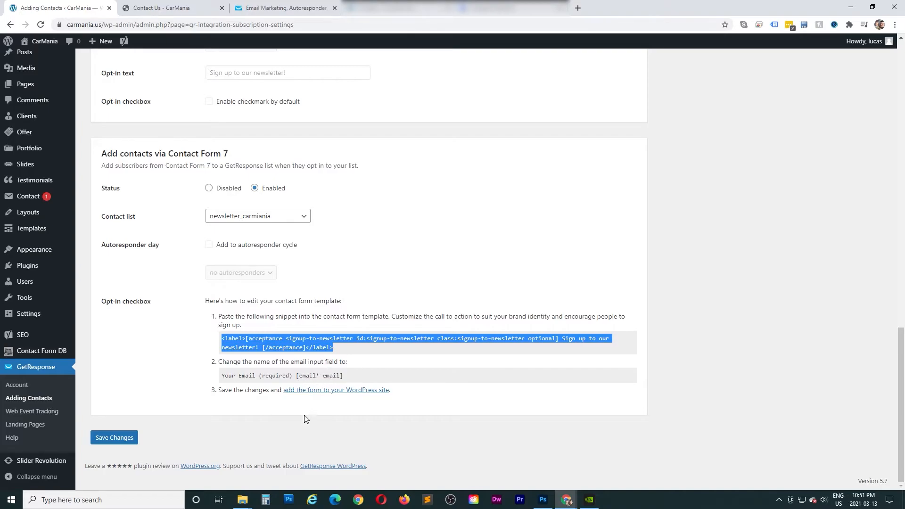
pyautogui.click(294, 408)
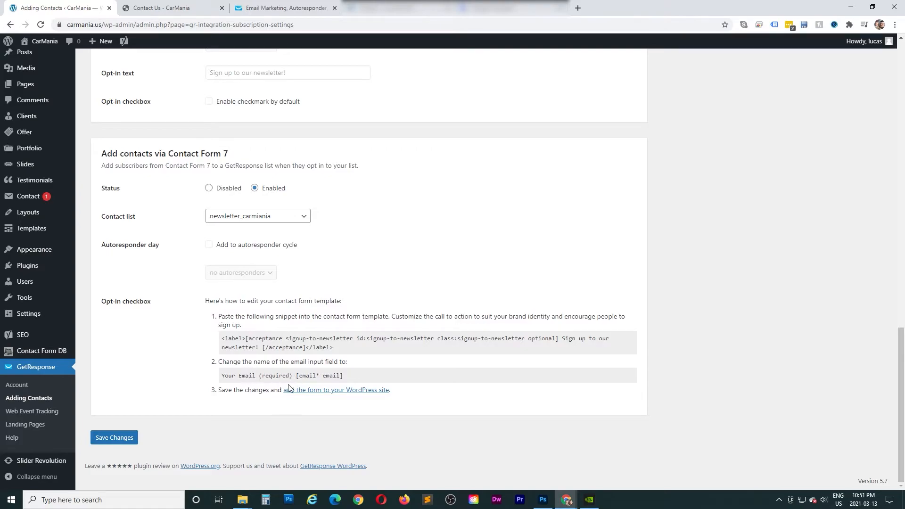
pyautogui.moveTo(297, 376); pyautogui.dragTo(334, 381)
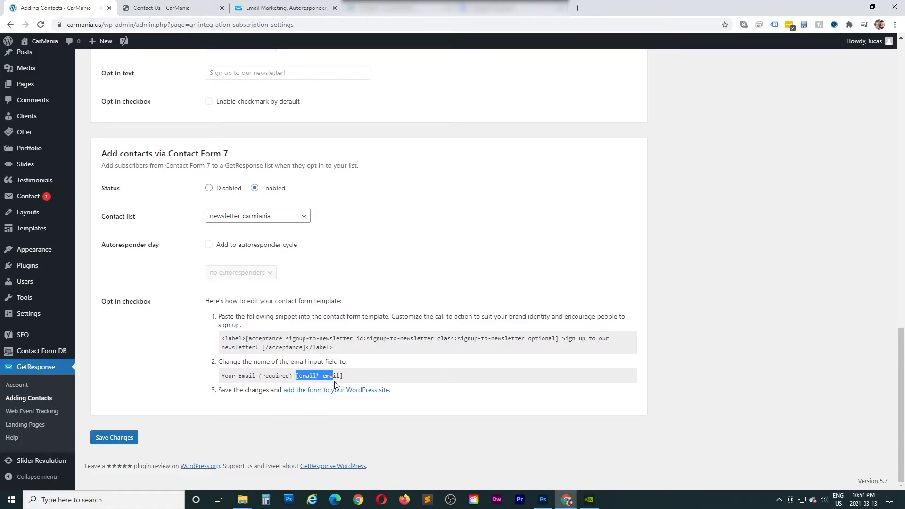
pyautogui.click(339, 415)
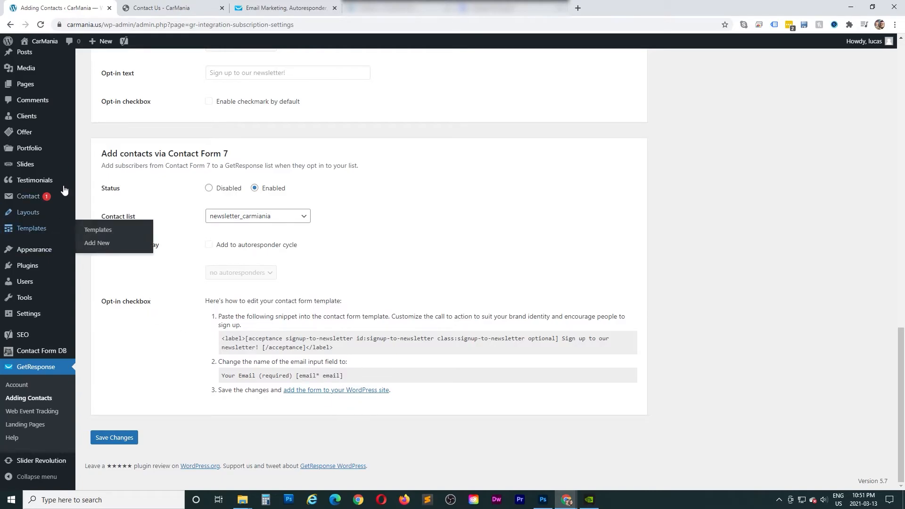
# Open Contact form 1 from the site's contact forms for editing.
pyautogui.moveTo(29, 118)
pyautogui.scroll(6, 29, 118)
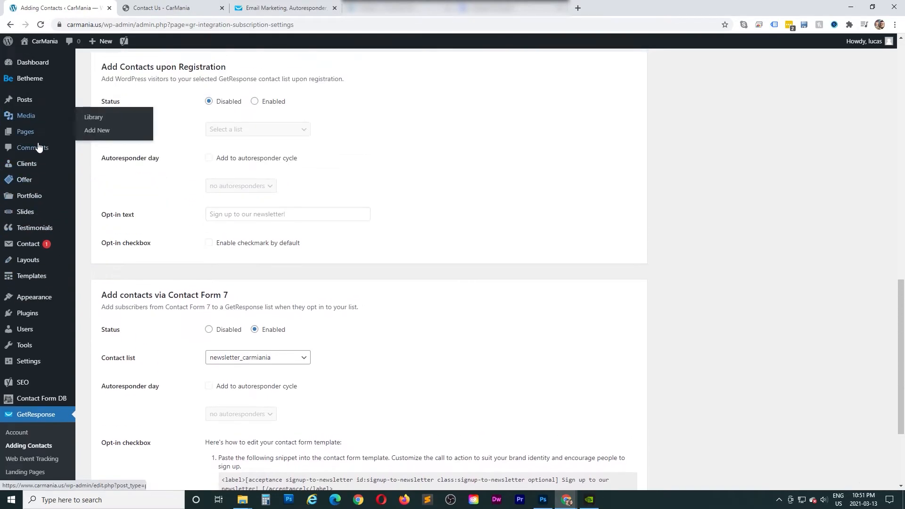
pyautogui.moveTo(73, 256)
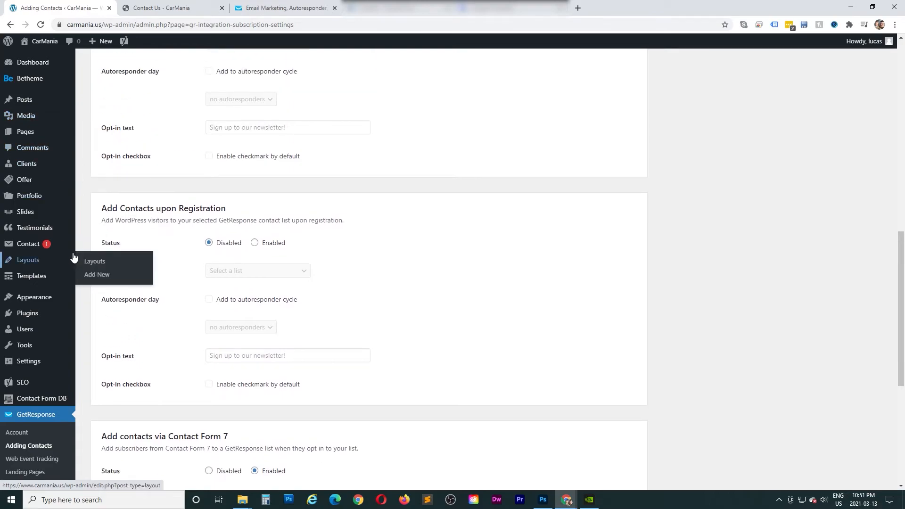
pyautogui.click(33, 242)
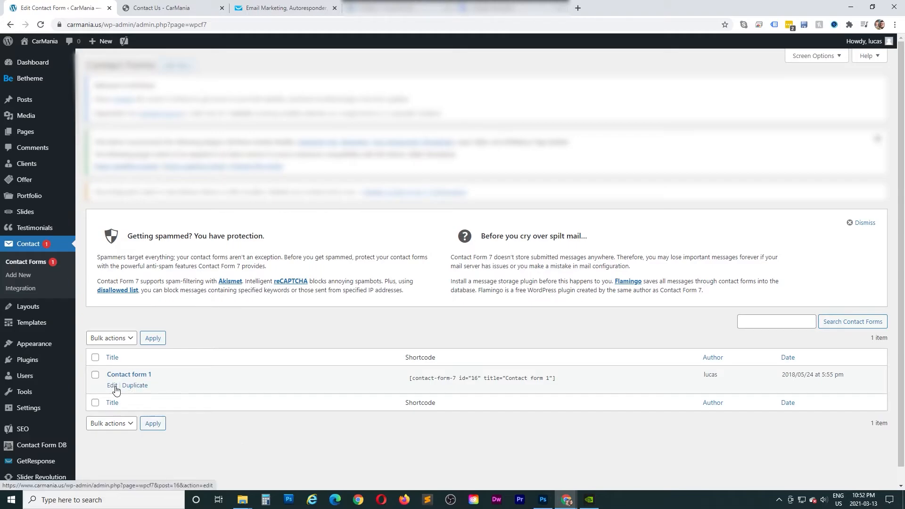
pyautogui.click(113, 386)
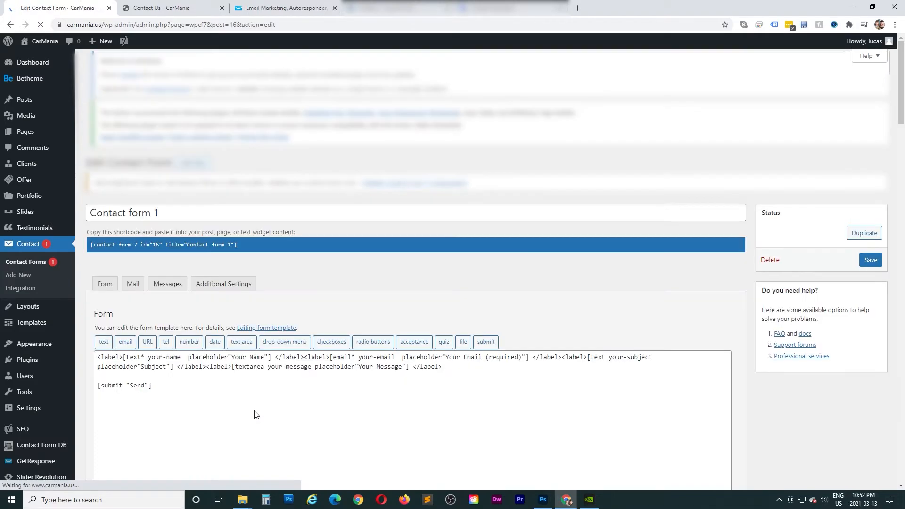
# Insert the copied signup-to-newsletter acceptance snippet on its own line above the submit tag in the form template, and save the form.
pyautogui.scroll(-3, 748, 395)
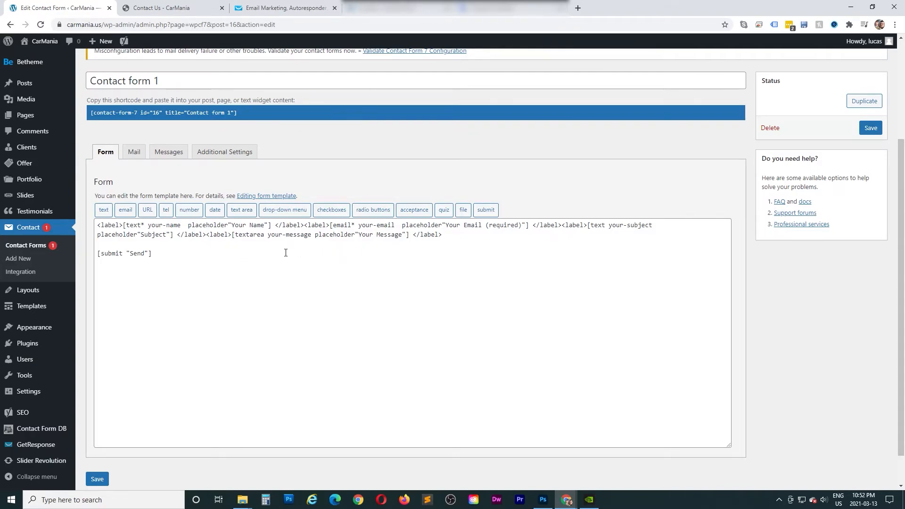
pyautogui.click(154, 247)
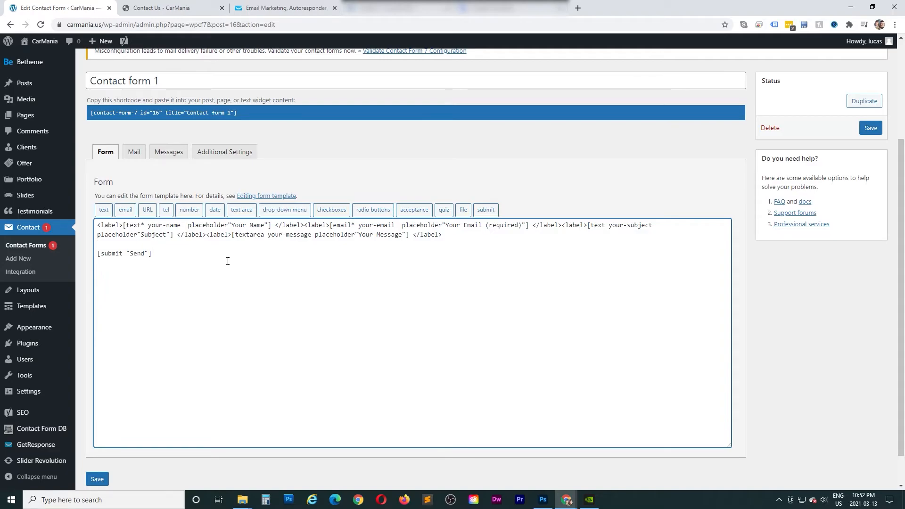
pyautogui.press('Return')
pyautogui.press('Return')
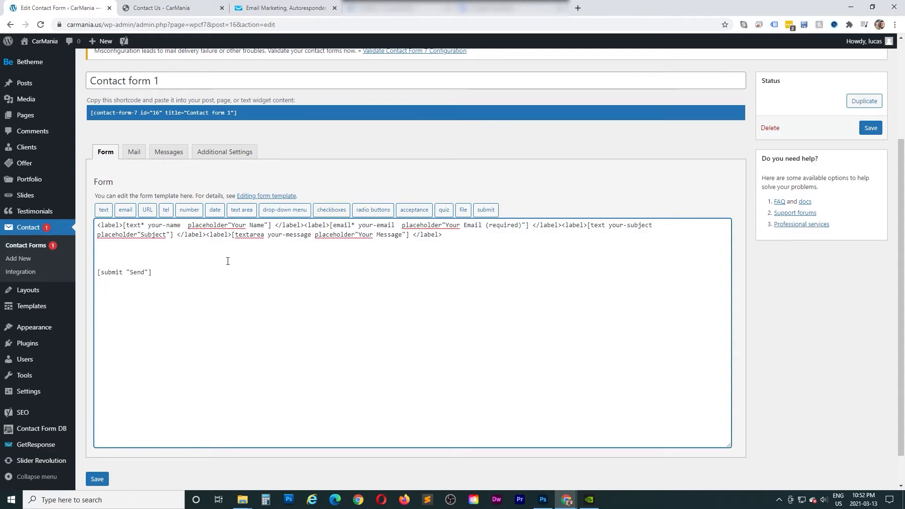
pyautogui.write('<label>[acceptance signup-to-newsletter id:signup-to-newsletter class:signup-to-newsletter optional] Sign up to our newsletter! [/acceptance]</label>')
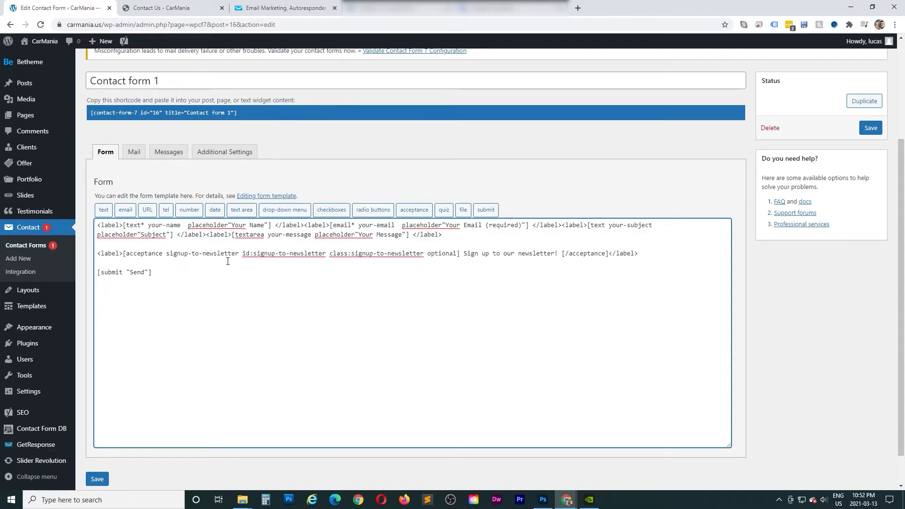
pyautogui.click(100, 479)
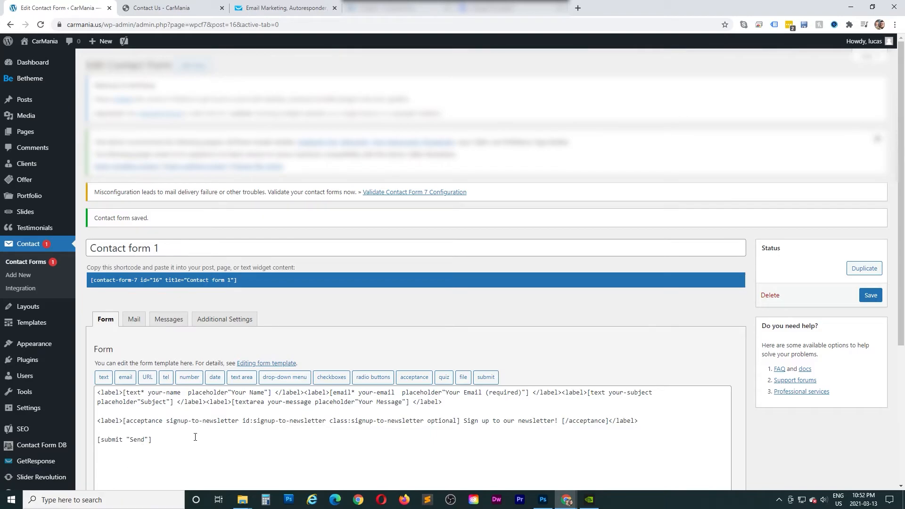
# Reload the live Contact Us page and fill in the sender's name and email in the contact form.
pyautogui.click(179, 8)
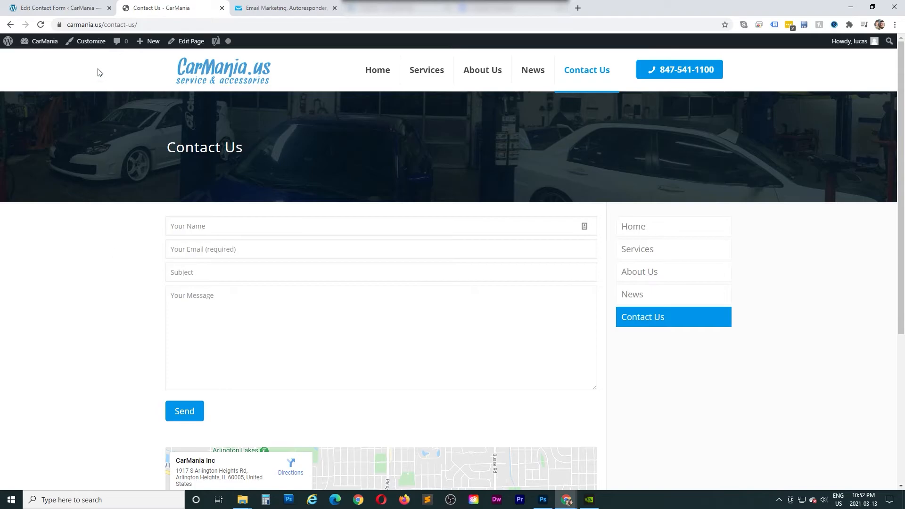
pyautogui.click(40, 25)
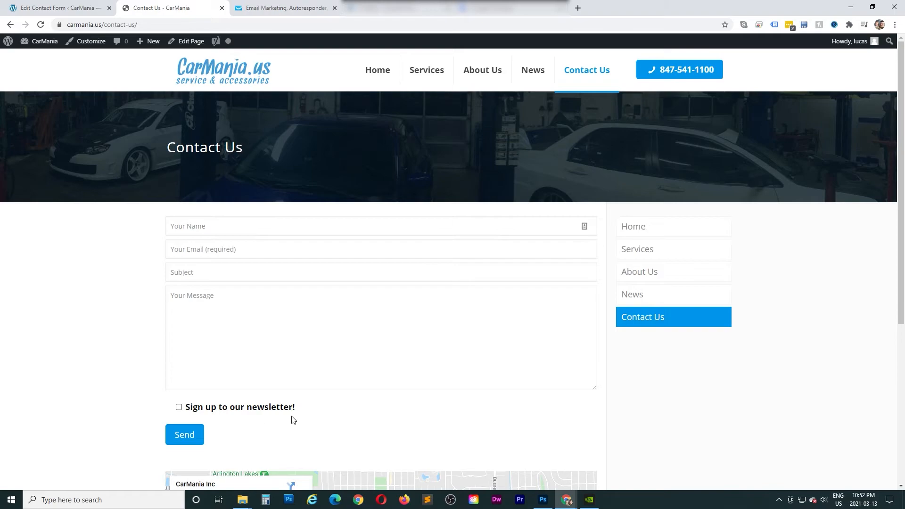
pyautogui.click(189, 231)
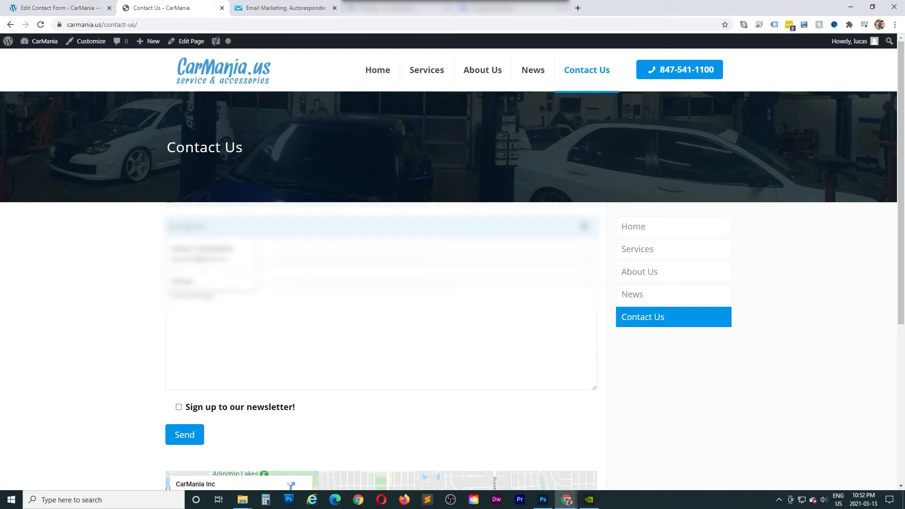
pyautogui.write('Test')
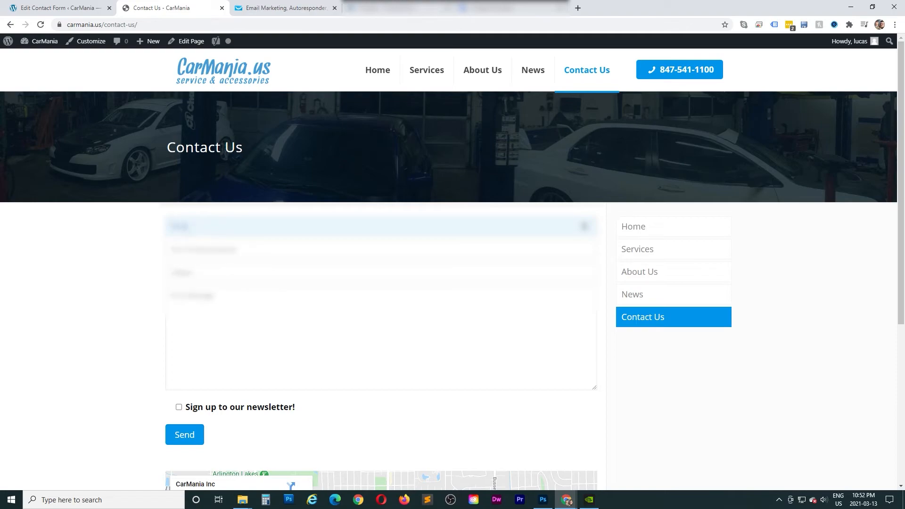
pyautogui.press('Tab')
pyautogui.moveTo(195, 229); pyautogui.dragTo(114, 228)
pyautogui.press('BackSpace')
pyautogui.click(114, 228)
pyautogui.click(190, 227)
pyautogui.click(188, 254)
# Enter "hello" as both the subject and the message of the test submission.
pyautogui.click(188, 277)
pyautogui.write('hello')
pyautogui.press('Tab')
pyautogui.write('hello test m')
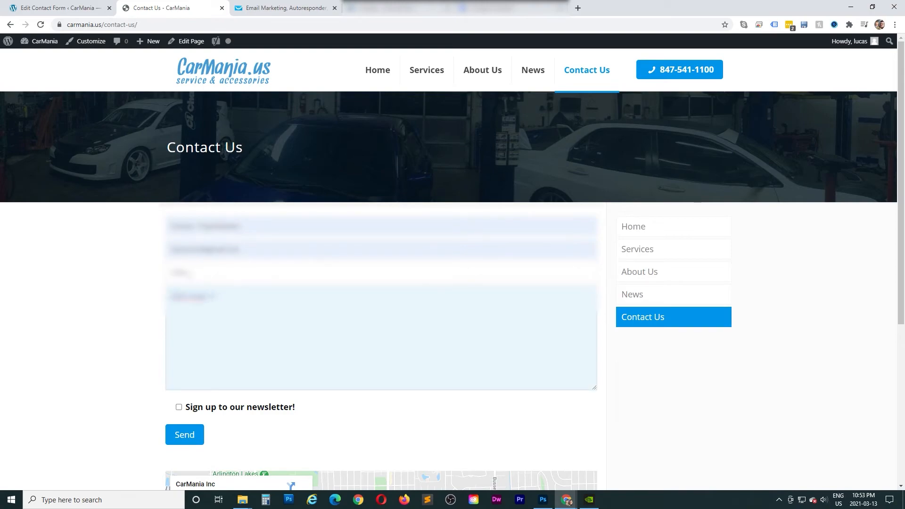
pyautogui.hotkey('ctrl', 'a')
pyautogui.press('BackSpace')
pyautogui.click(191, 285)
pyautogui.click(198, 304)
pyautogui.write('hello')
pyautogui.click(88, 372)
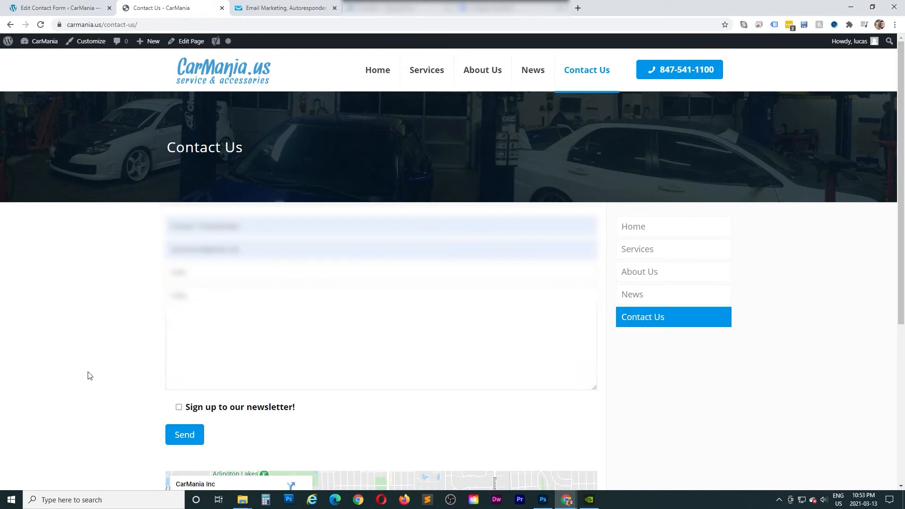
# Opt in to "Sign up to our newsletter!" and send the contact form.
pyautogui.scroll(-4, 87, 376)
pyautogui.scroll(3, 83, 359)
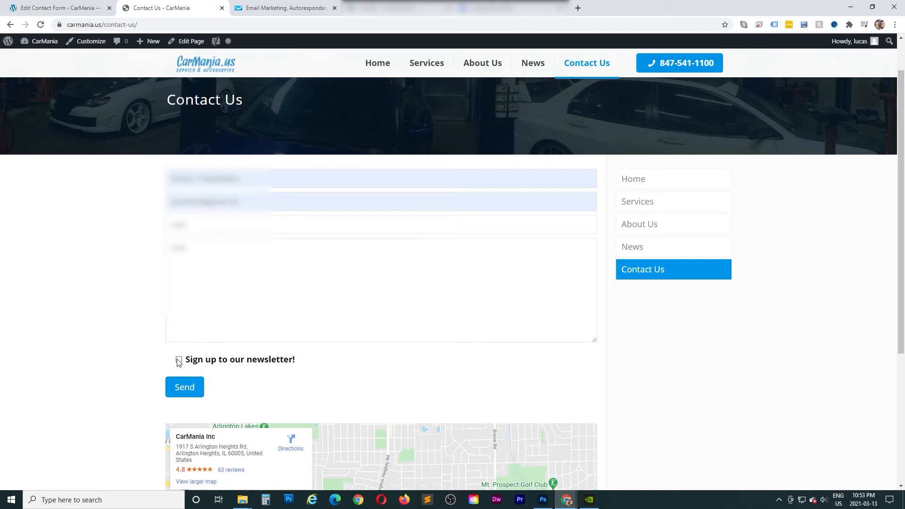
pyautogui.click(192, 388)
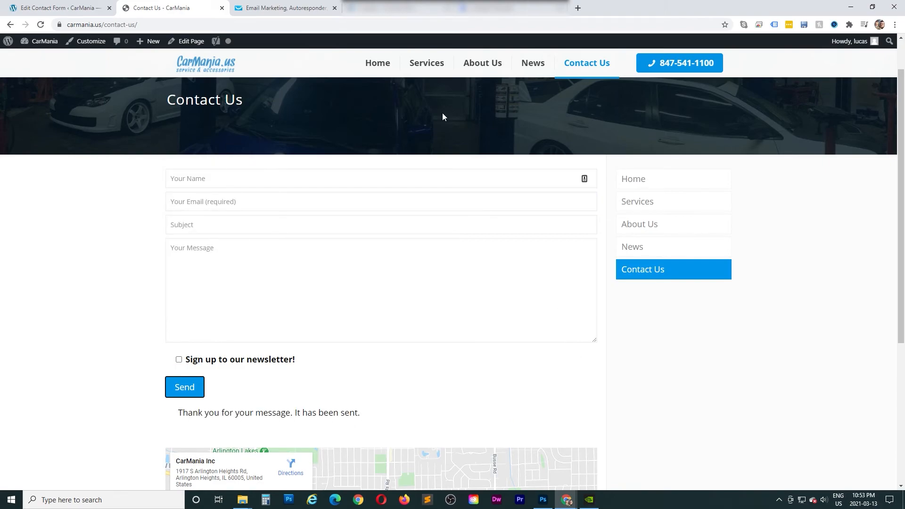
# Switch to GetResponse, refresh the contact lists and open the contacts of newsletter_carmiania to check for the new subscriber.
pyautogui.click(259, 8)
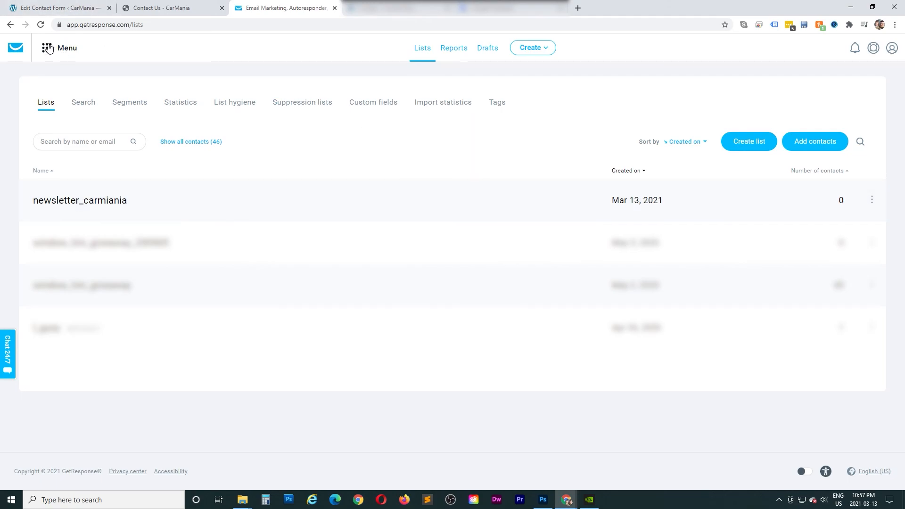
pyautogui.click(41, 26)
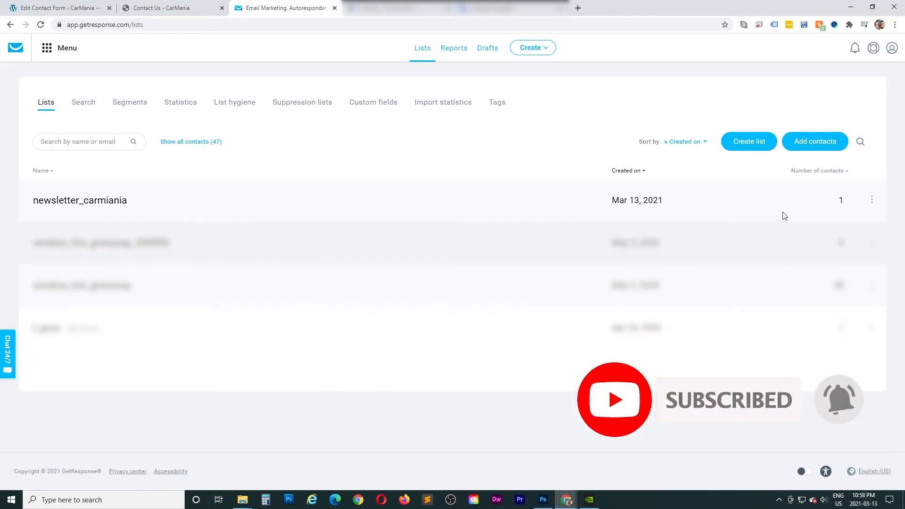
pyautogui.click(93, 201)
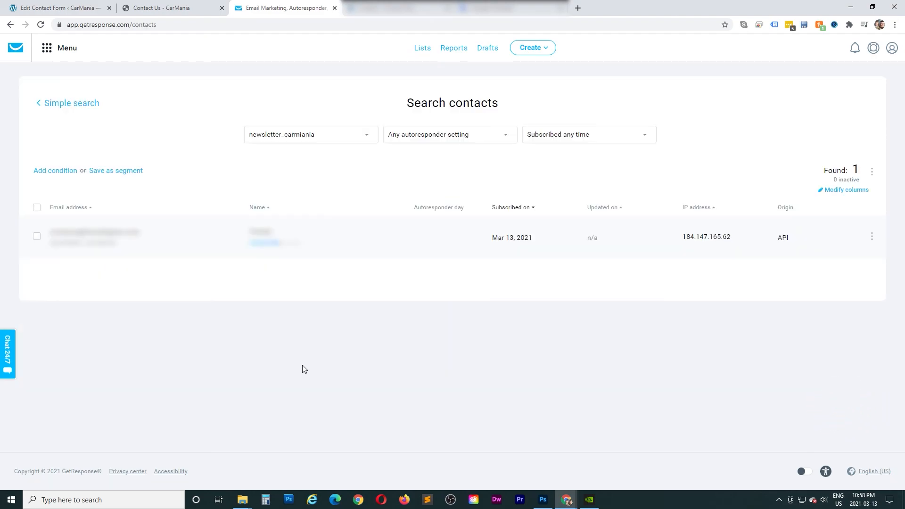